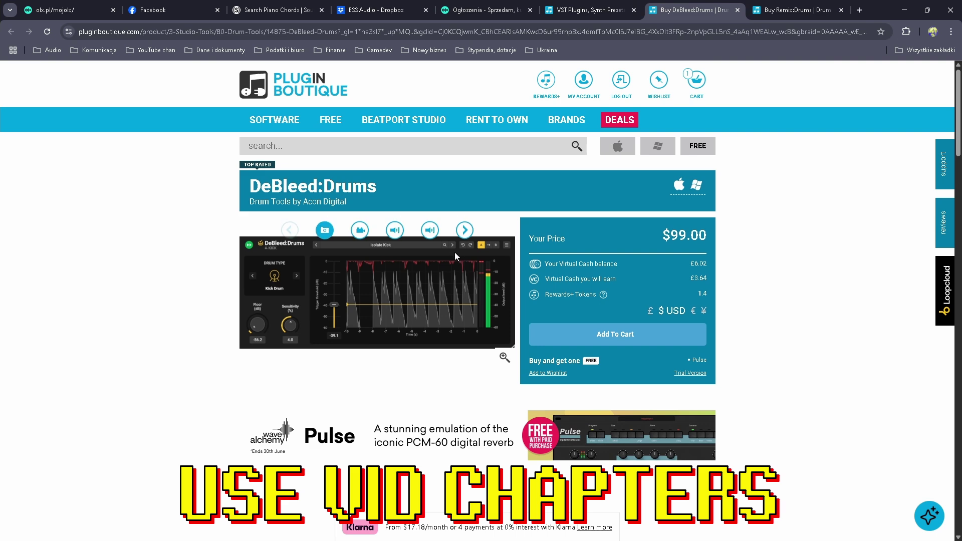
# Step: Examine the DeBleed:Drums product page, including its plug-in preview, price, bundled offer and ratings
pyautogui.scroll(-2, 453, 221)
pyautogui.scroll(-2, 453, 220)
pyautogui.scroll(3, 459, 227)
pyautogui.scroll(-1, 480, 240)
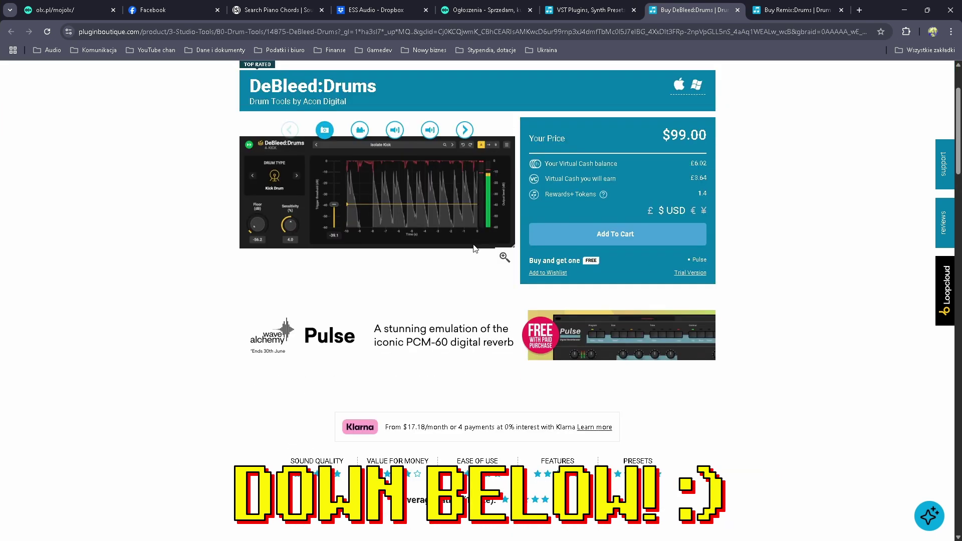
pyautogui.scroll(-1, 474, 251)
pyautogui.scroll(-3, 471, 256)
pyautogui.scroll(-1, 471, 256)
pyautogui.scroll(5, 471, 253)
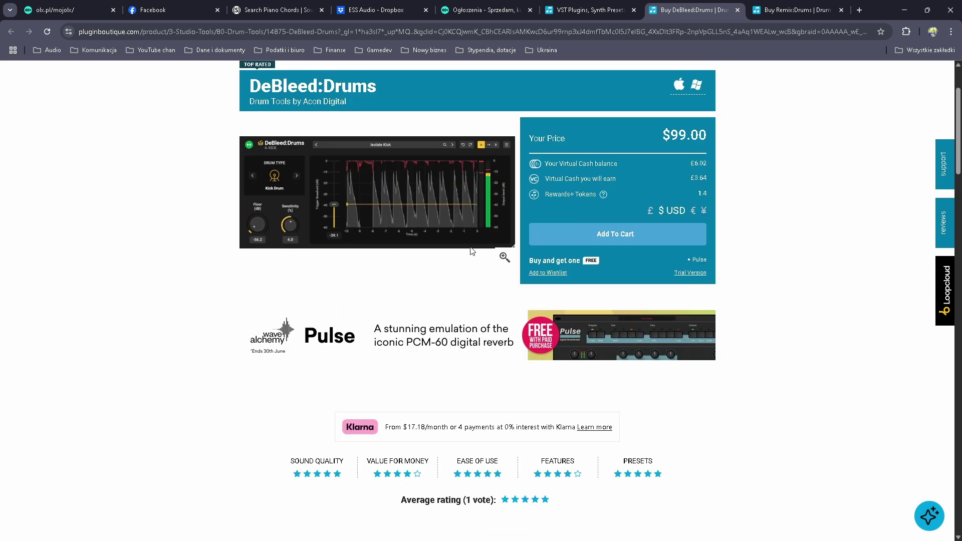
pyautogui.scroll(1, 470, 247)
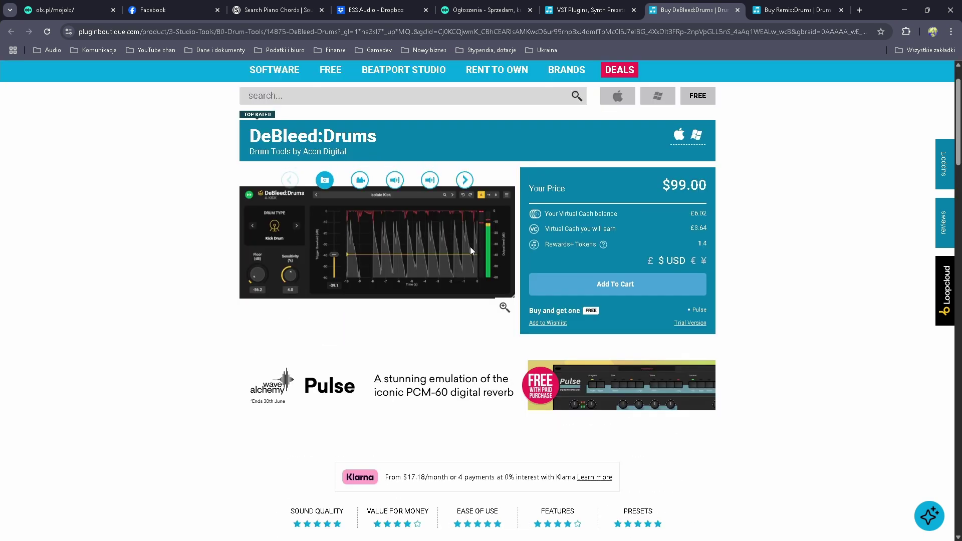
pyautogui.scroll(-2, 470, 247)
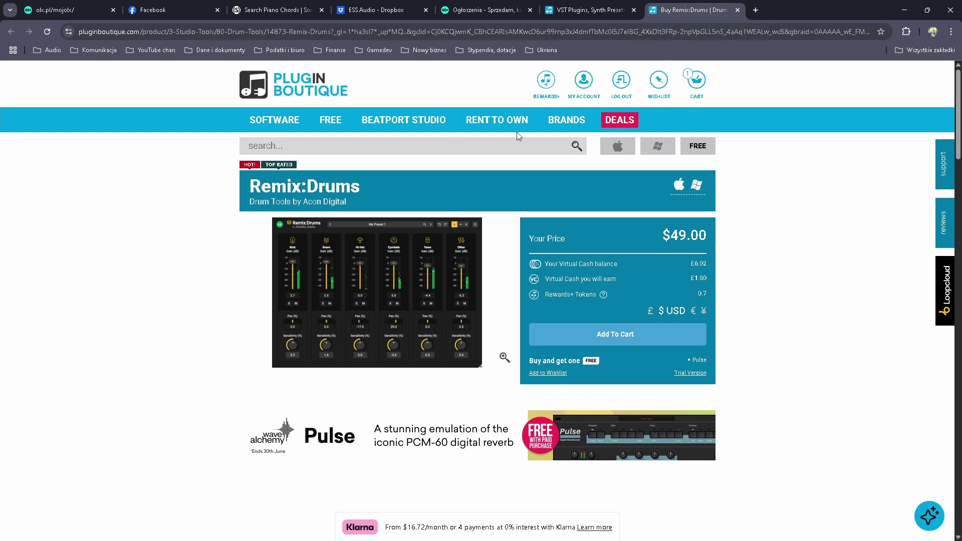
# Step: Look over the Remix:Drums product page, including its interface preview and price
pyautogui.moveTo(417, 290)
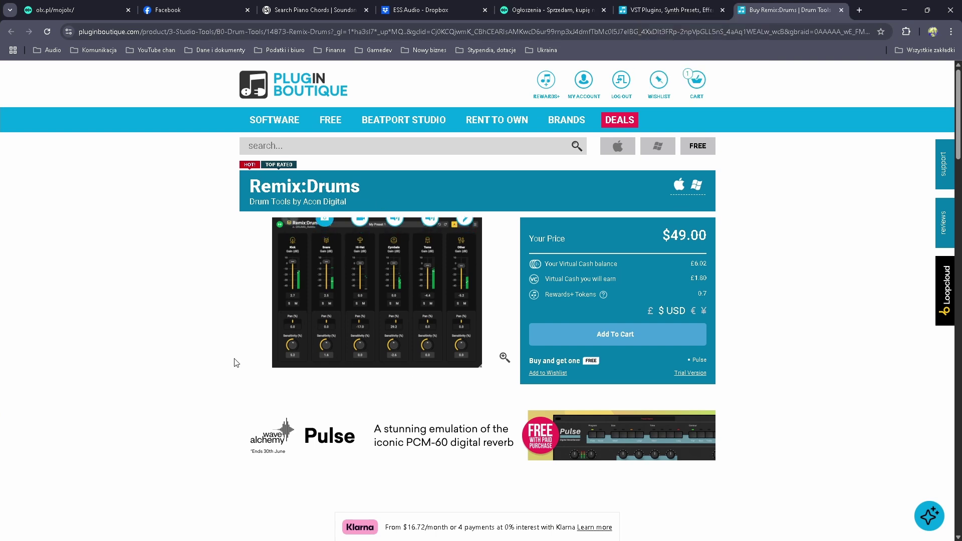
pyautogui.moveTo(289, 267)
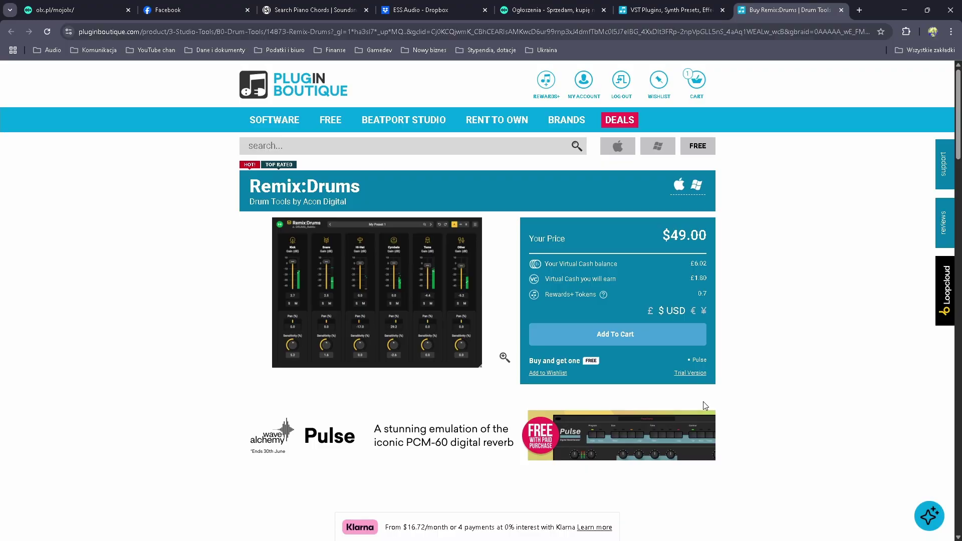
pyautogui.scroll(-1, 529, 193)
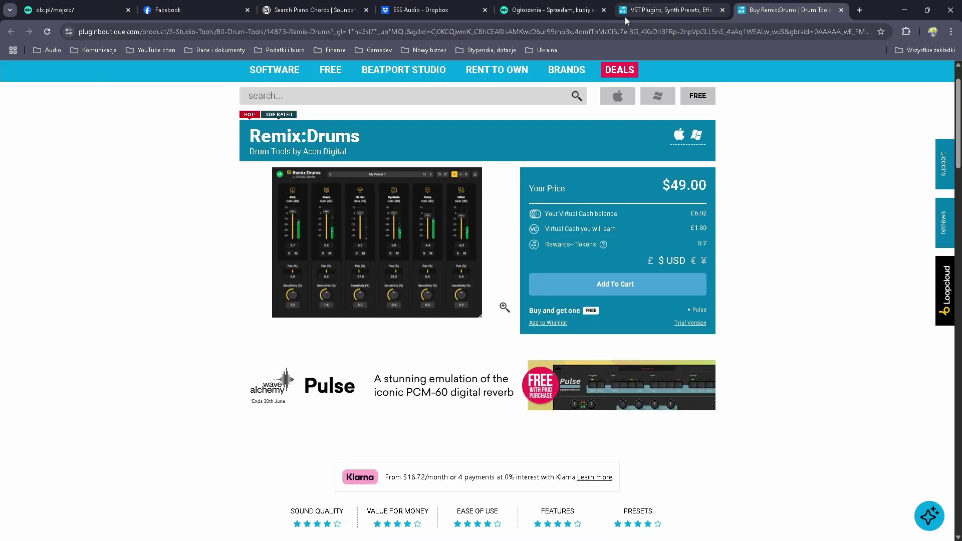
# Step: Switch to Nuendo, solo the Audio 02 track, and set the left and right locators around its jazzy live drums clip
pyautogui.click(322, 156)
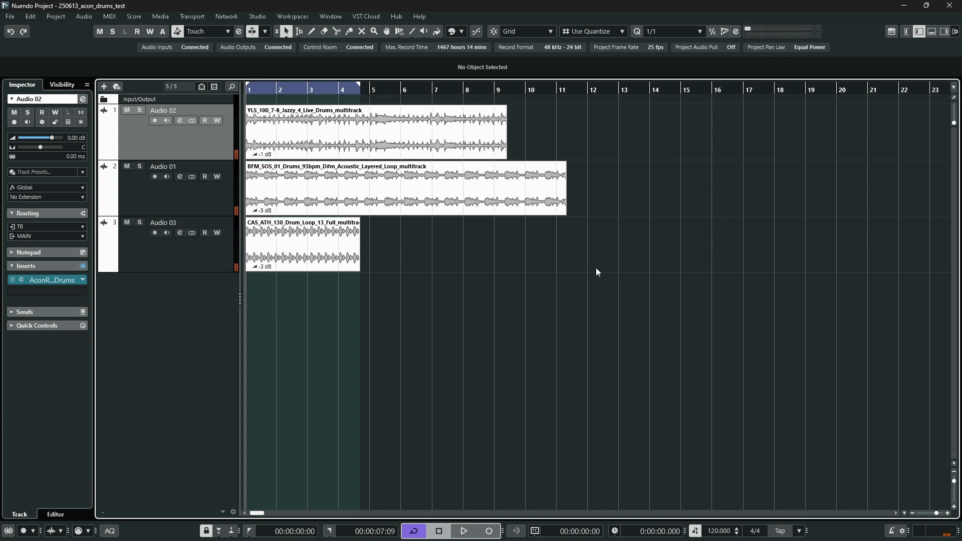
pyautogui.press('s')
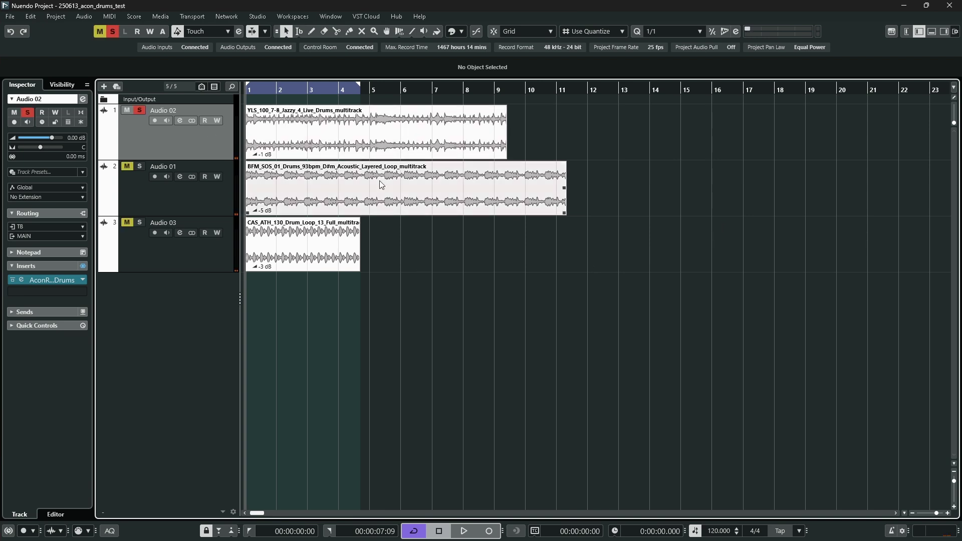
pyautogui.moveTo(578, 125); pyautogui.dragTo(412, 152)
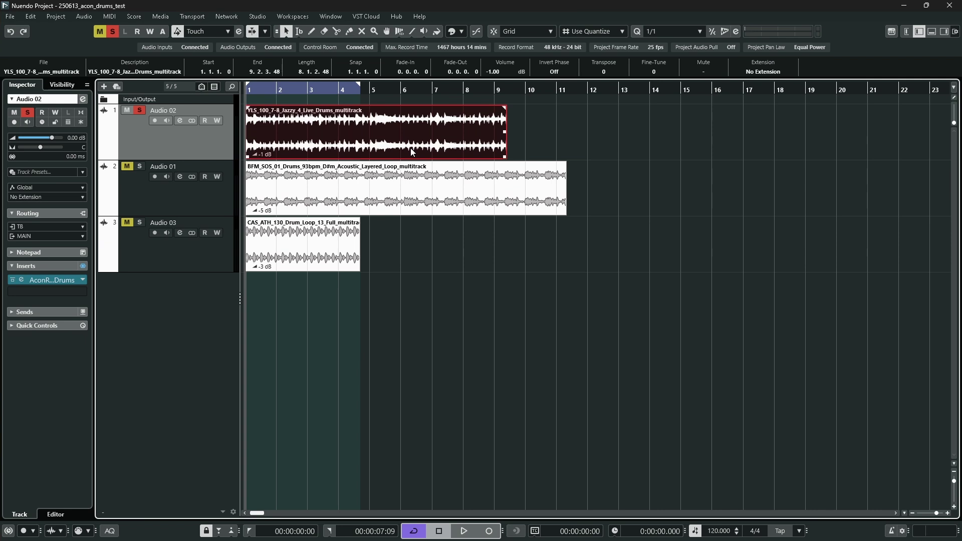
pyautogui.press('p')
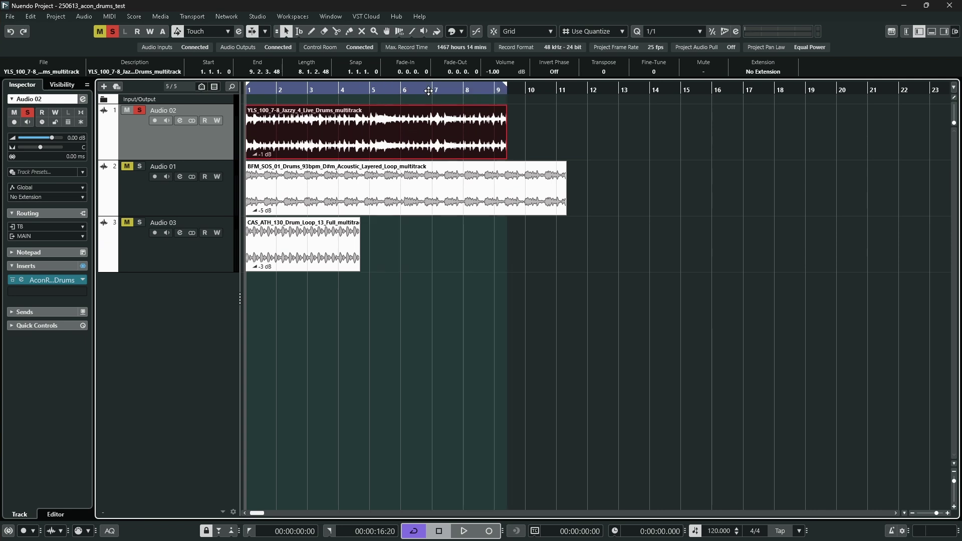
pyautogui.click(428, 87)
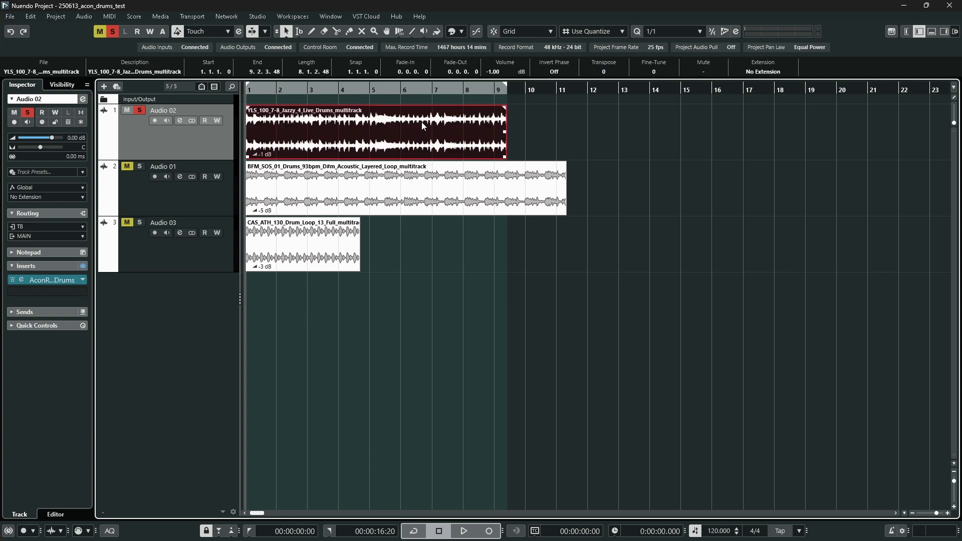
# Step: Deselect the clip and move the solo through Audio 01 and Audio 03, returning to Audio 02
pyautogui.click(376, 281)
pyautogui.click(182, 191)
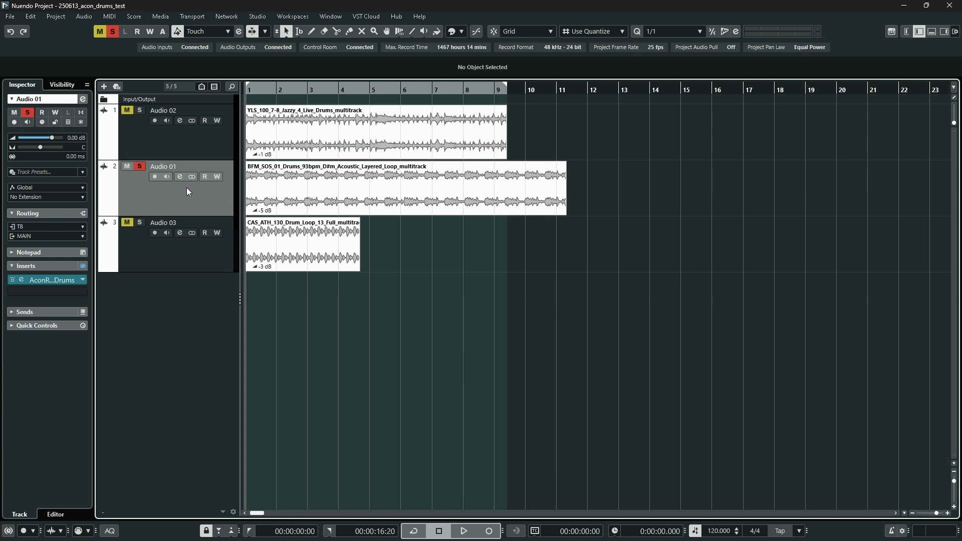
pyautogui.click(161, 264)
pyautogui.click(152, 139)
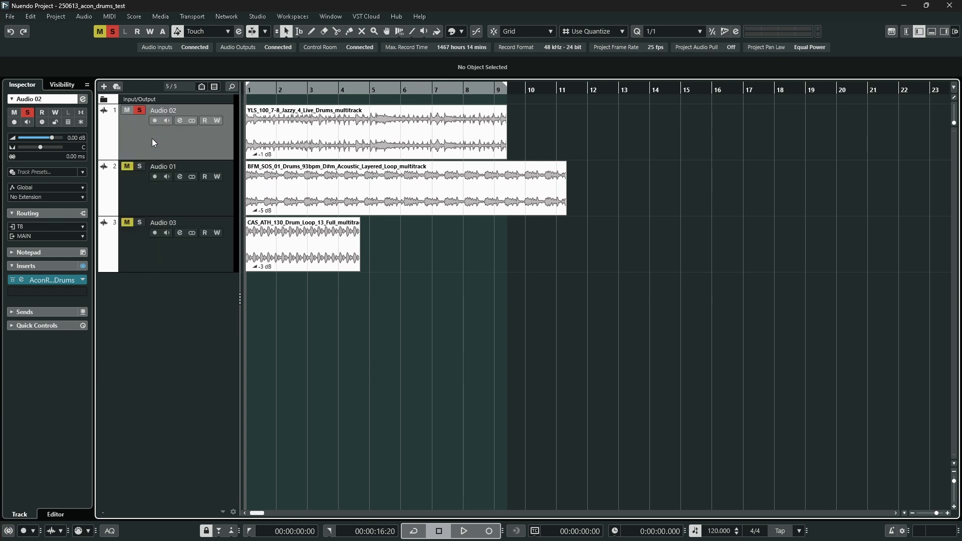
# Step: Open the Remix:Drums insert on Audio 02, reposition its window over the track clips, and close it
pyautogui.click(21, 281)
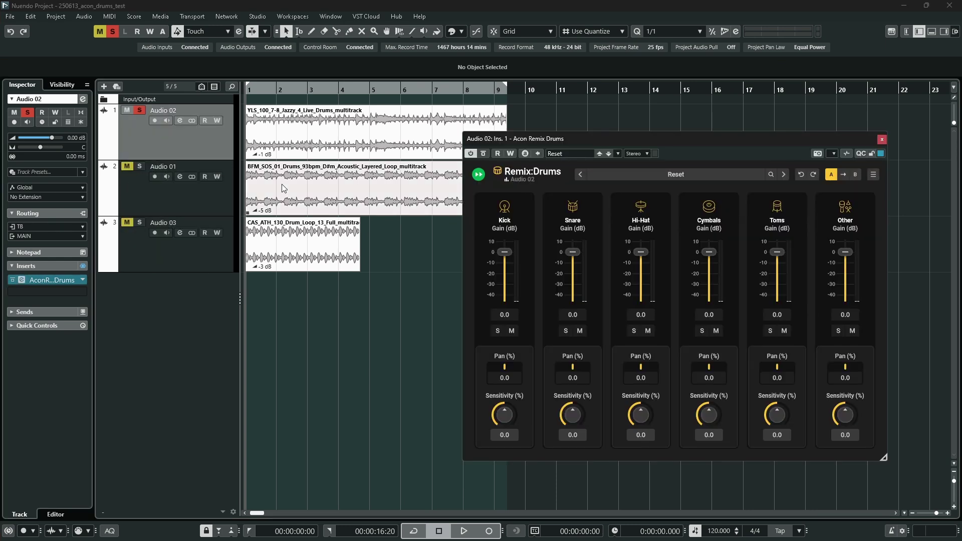
pyautogui.moveTo(608, 129); pyautogui.dragTo(379, 97)
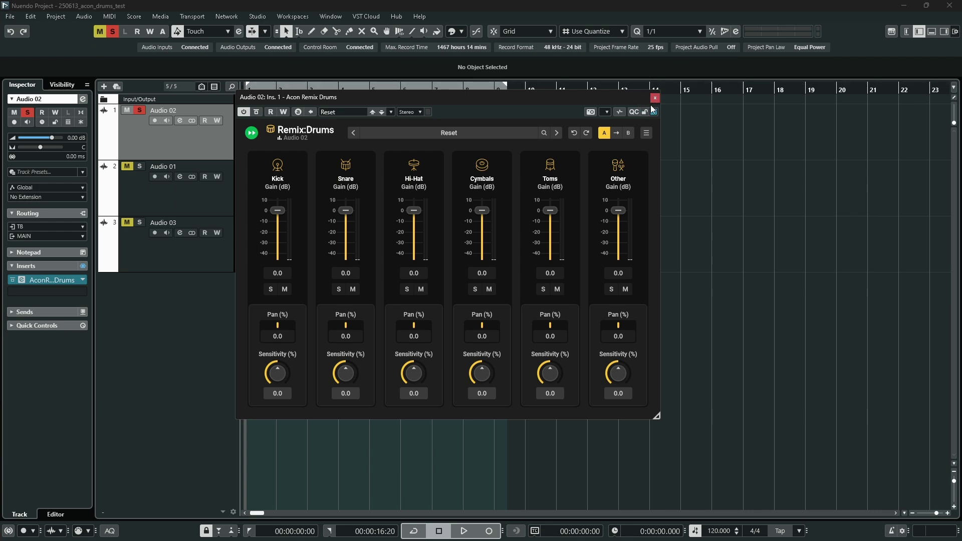
pyautogui.click(655, 98)
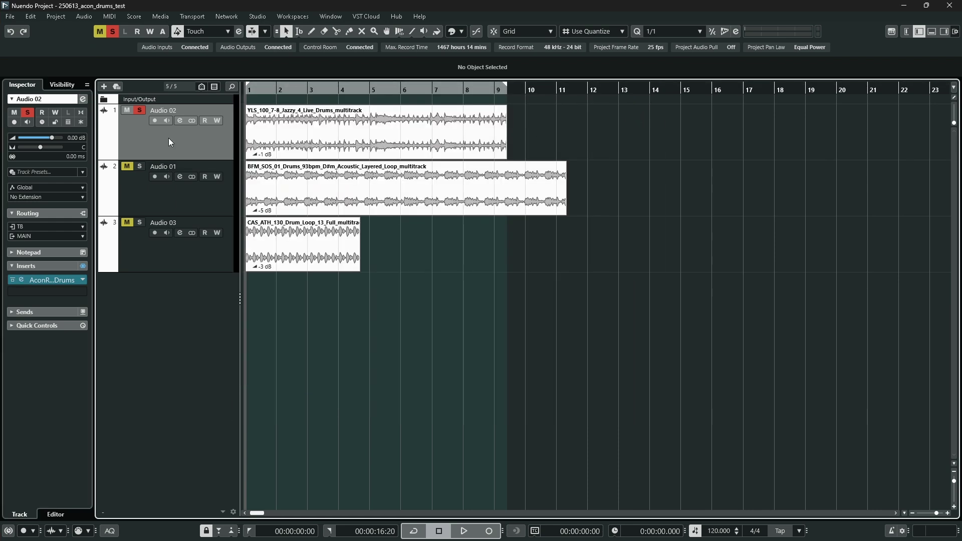
# Step: Enable cycle playback over the locator range, reopen Audio 02's Remix:Drums insert, and start playback
pyautogui.click(325, 88)
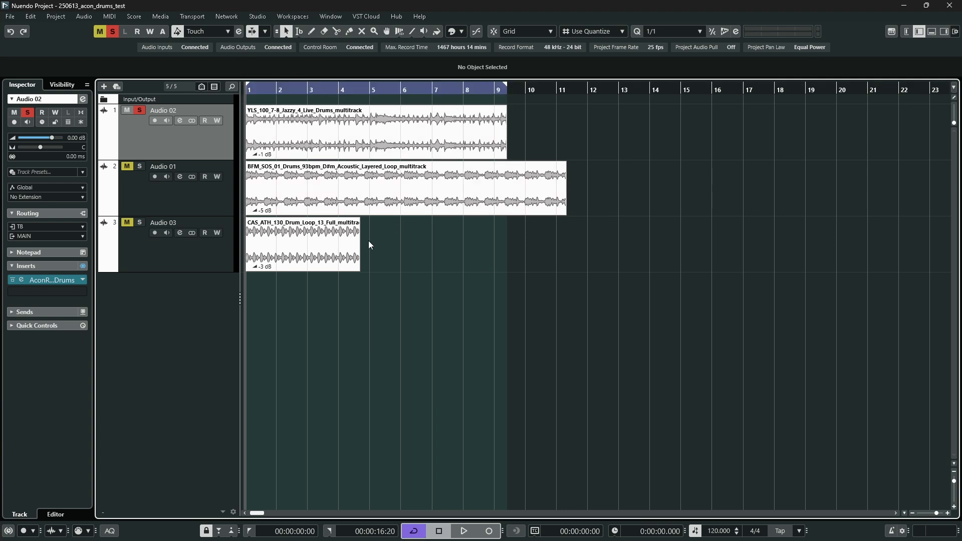
pyautogui.click(32, 279)
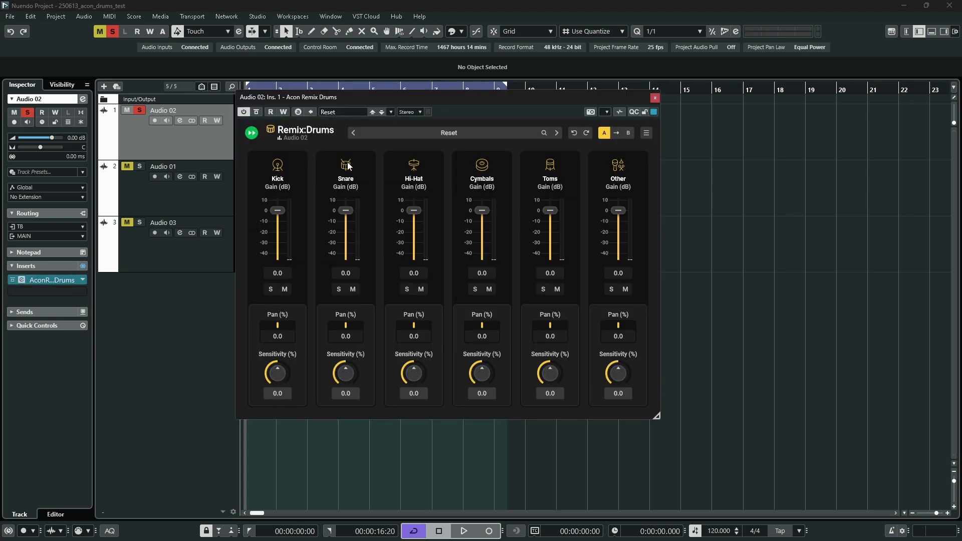
pyautogui.press('space')
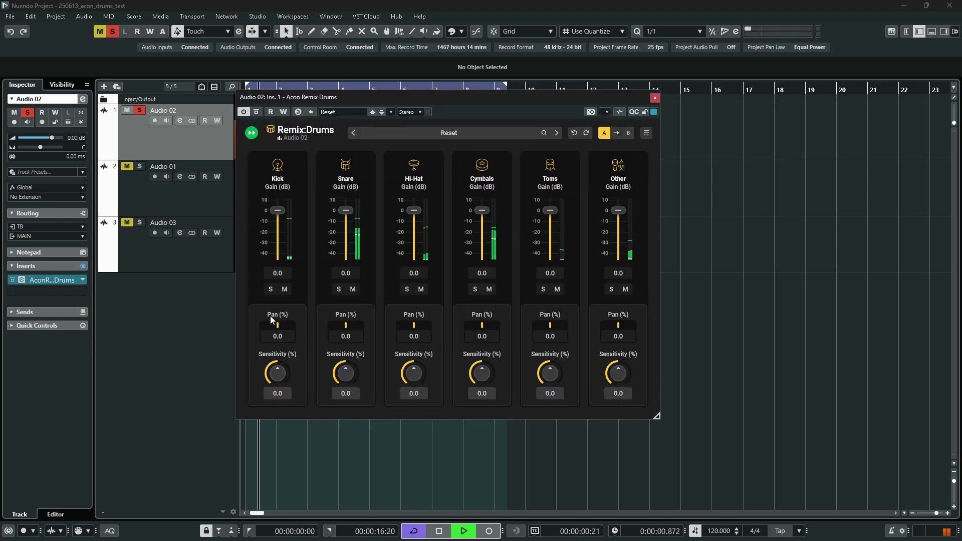
# Step: Audition the kick and snare channels in solo, stop playback, and clear their solos
pyautogui.click(271, 293)
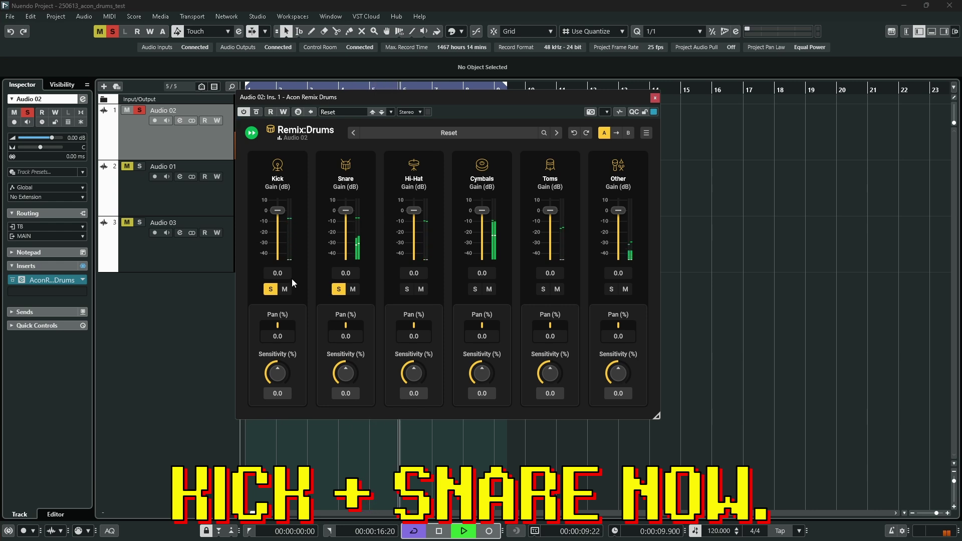
pyautogui.press('space')
pyautogui.click(271, 289)
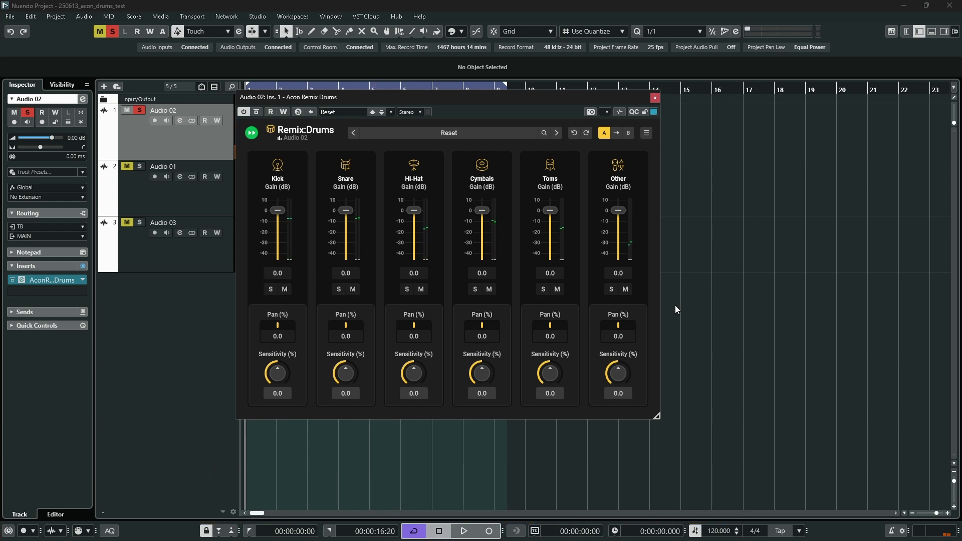
# Step: Audition the hi-hat and cymbals channels in solo, leave only the cymbals soloed, and stop playback
pyautogui.click(407, 290)
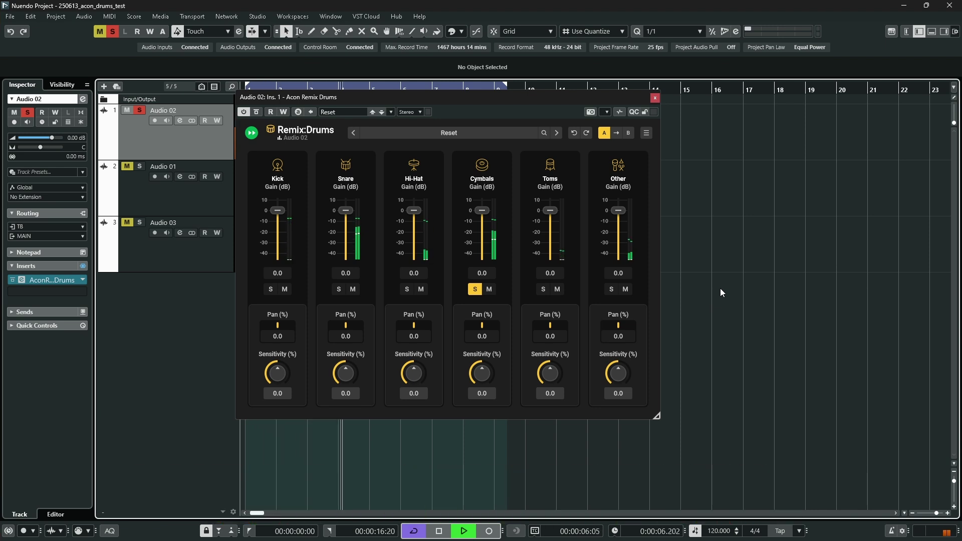
pyautogui.press('space')
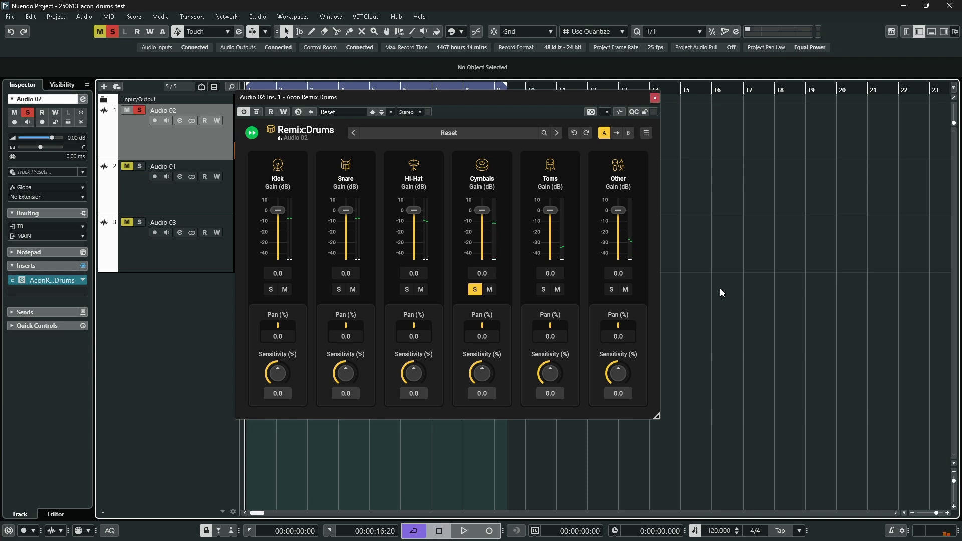